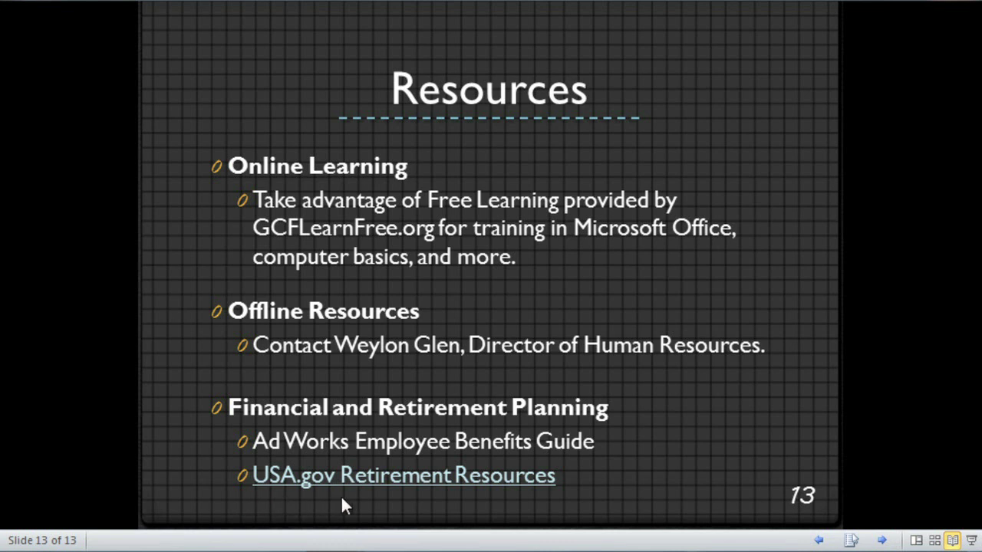
{"action": "left_click", "coordinate": [516, 477]}
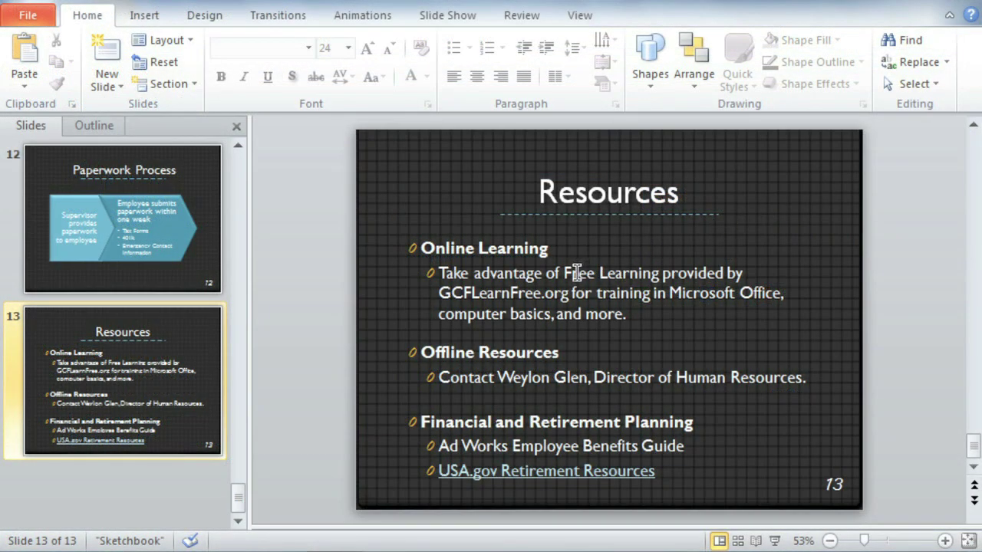
{"action": "left_click_drag", "start_coordinate": [576, 273], "coordinate": [638, 273]}
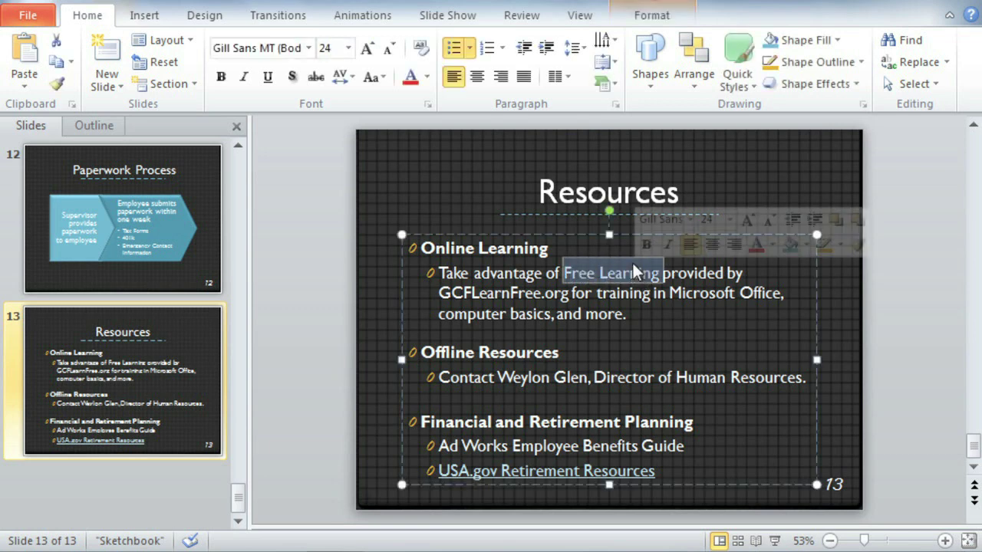
{"action": "left_click", "coordinate": [166, 20]}
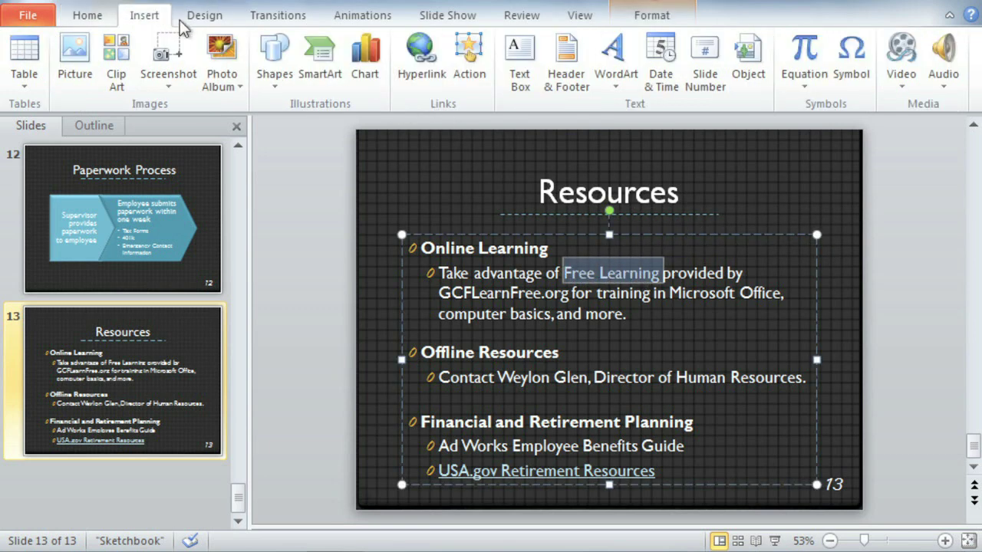
{"action": "left_click", "coordinate": [399, 82]}
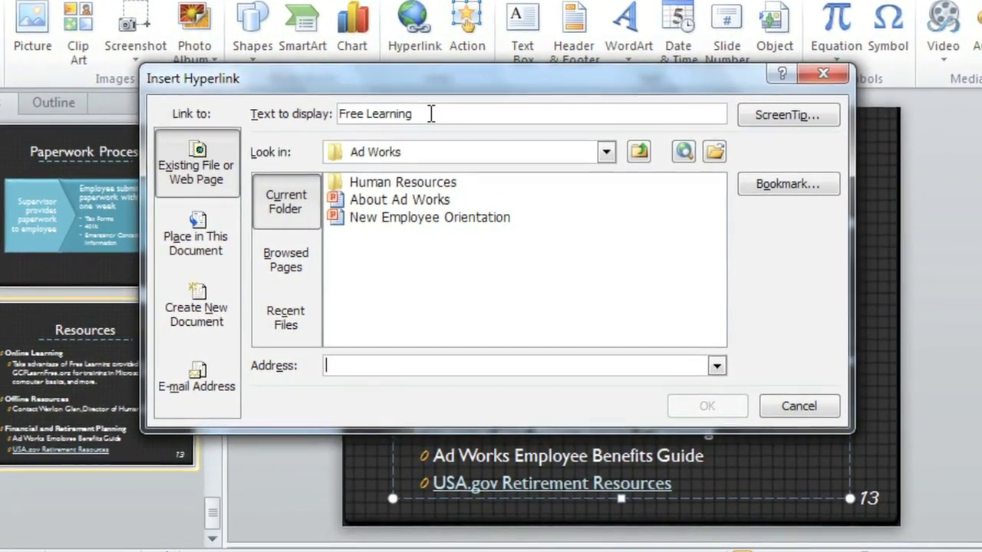
{"action": "left_click", "coordinate": [363, 114]}
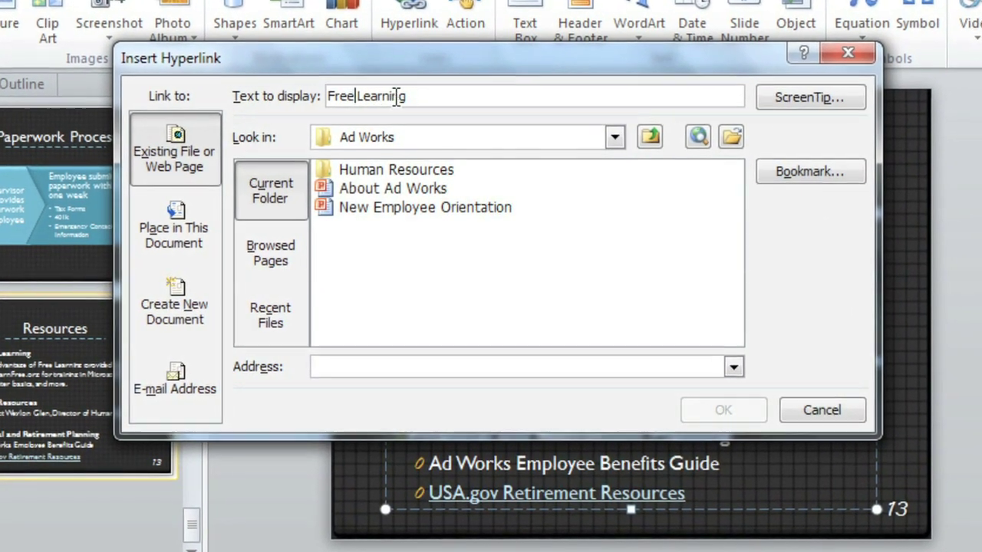
{"action": "type", "text": "Onlin"}
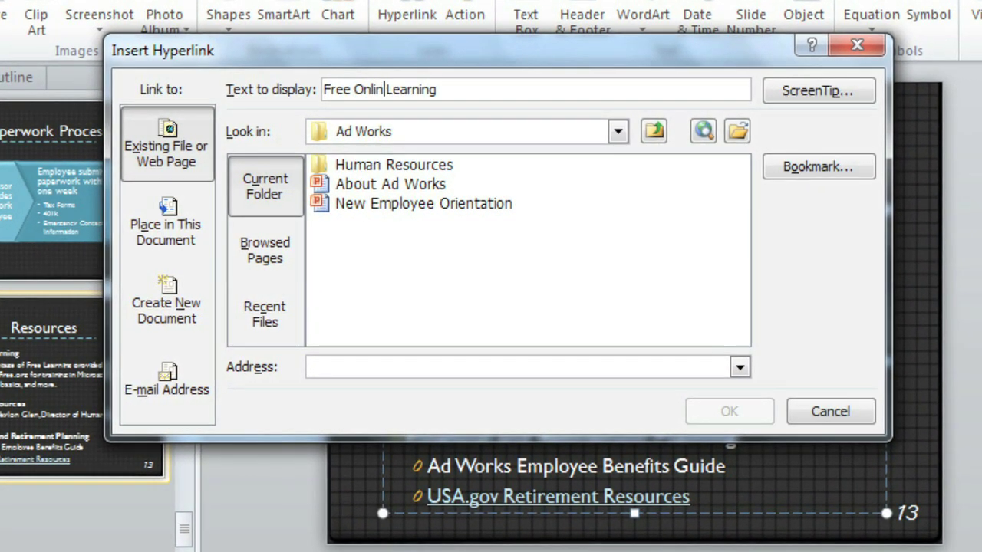
{"action": "type", "text": "e"}
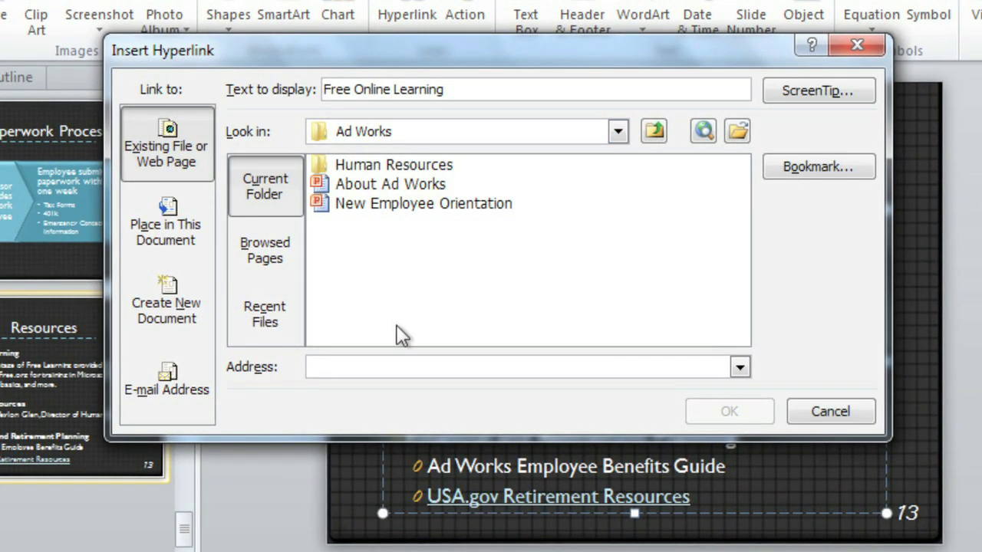
{"action": "left_click", "coordinate": [398, 367]}
{"action": "type", "text": "http://www.gcflearnfree.org/"}
{"action": "key", "text": "shift+Home"}
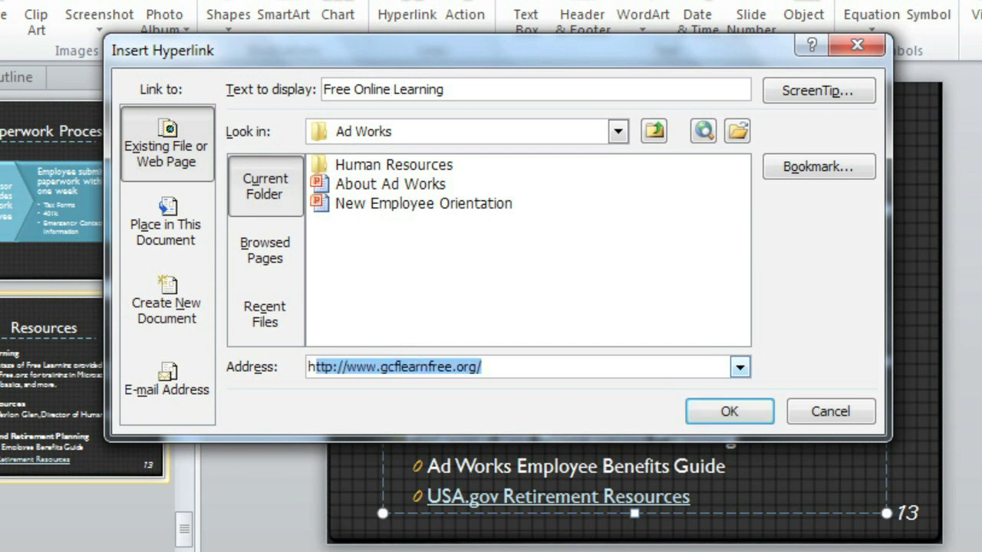
{"action": "key", "text": "shift+Right"}
{"action": "key", "text": "shift+Right"}
{"action": "key", "text": "shift+Right"}
{"action": "key", "text": "shift+Right"}
{"action": "key", "text": "shift+Right"}
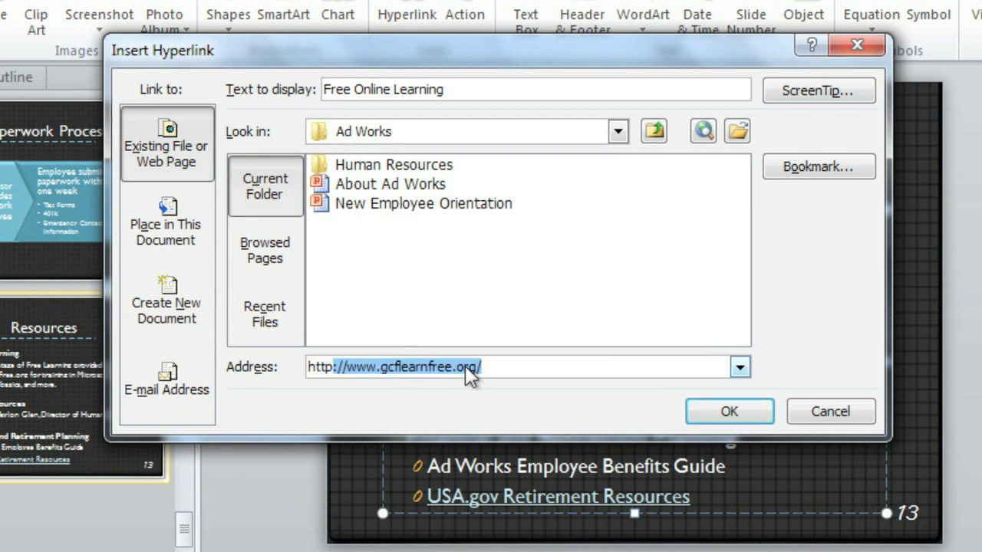
{"action": "left_click", "coordinate": [707, 407]}
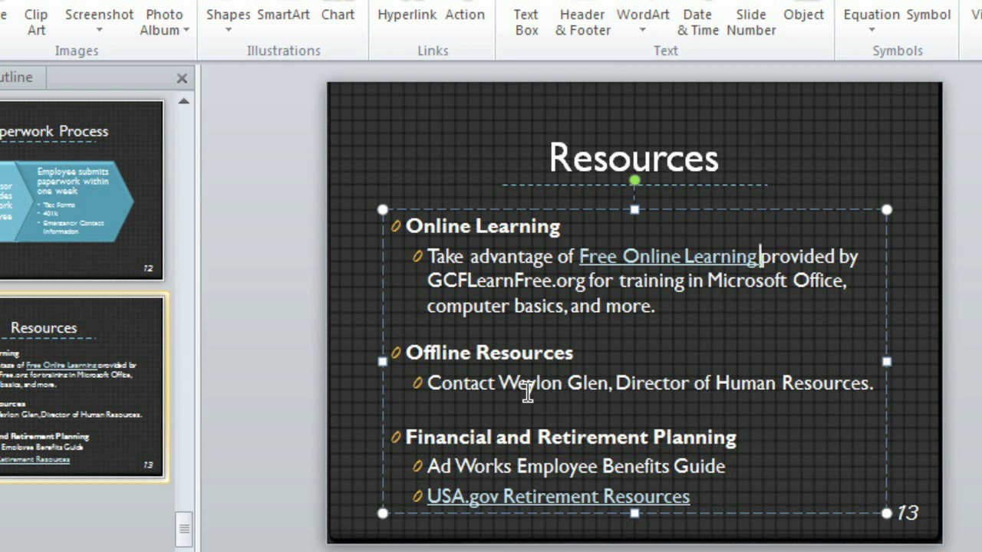
Hyperlink the contact's name under Offline Resources to the HR director's e-mail address.
{"action": "left_click_drag", "start_coordinate": [498, 382], "coordinate": [595, 383]}
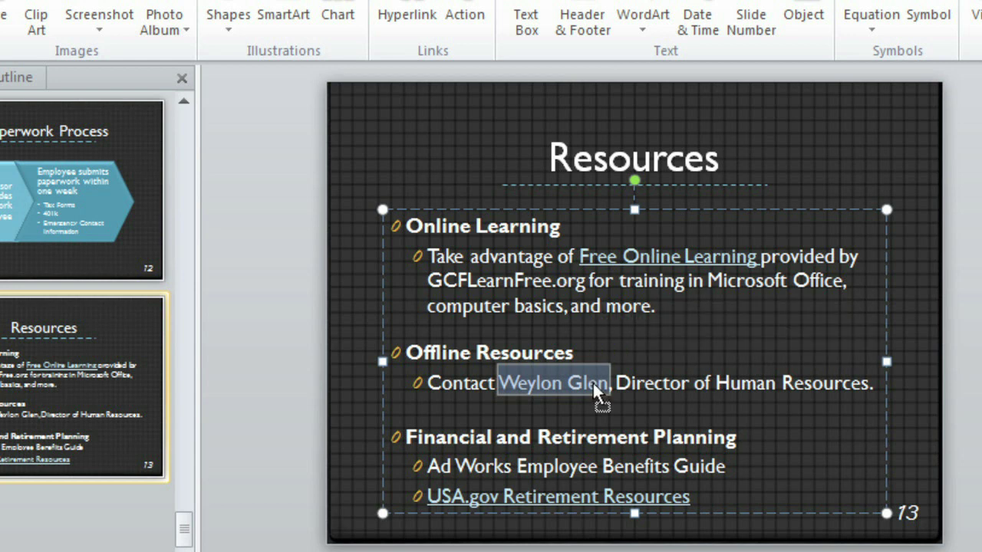
{"action": "right_click", "coordinate": [593, 382]}
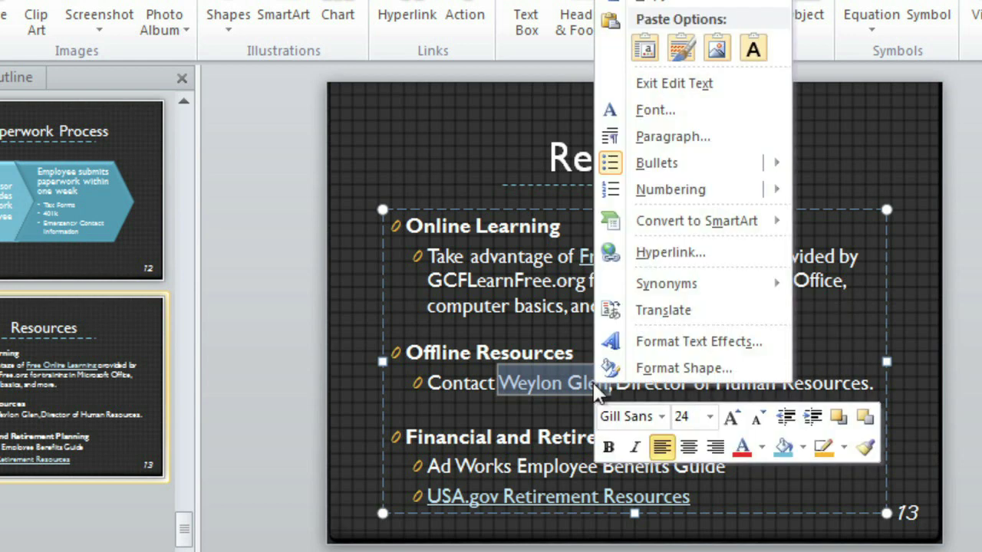
{"action": "left_click", "coordinate": [616, 250]}
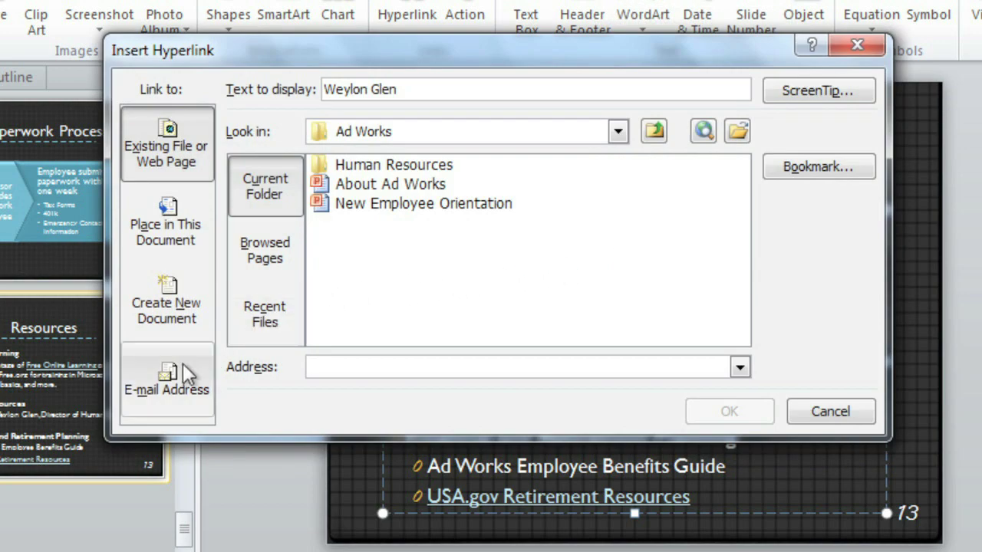
{"action": "left_click", "coordinate": [188, 376]}
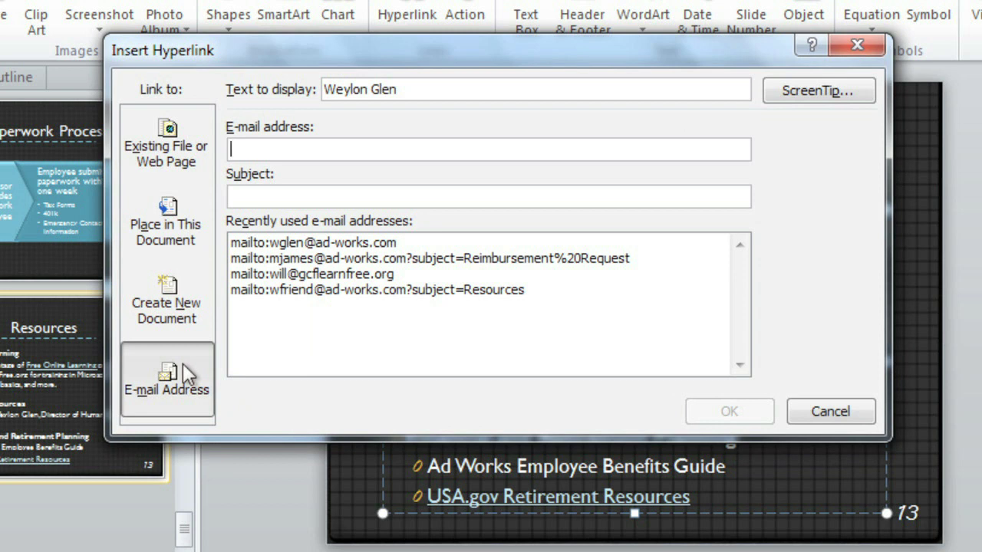
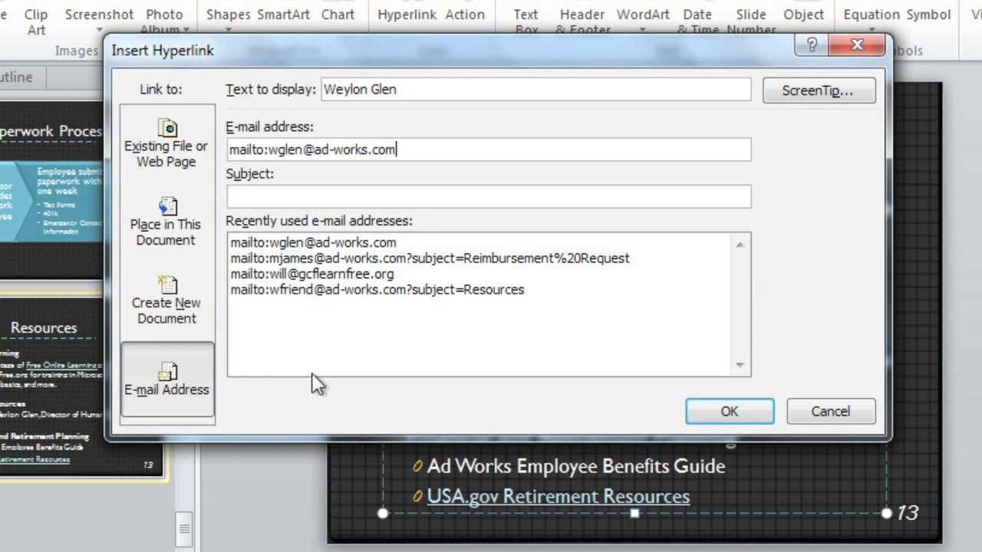
{"action": "left_click", "coordinate": [702, 406]}
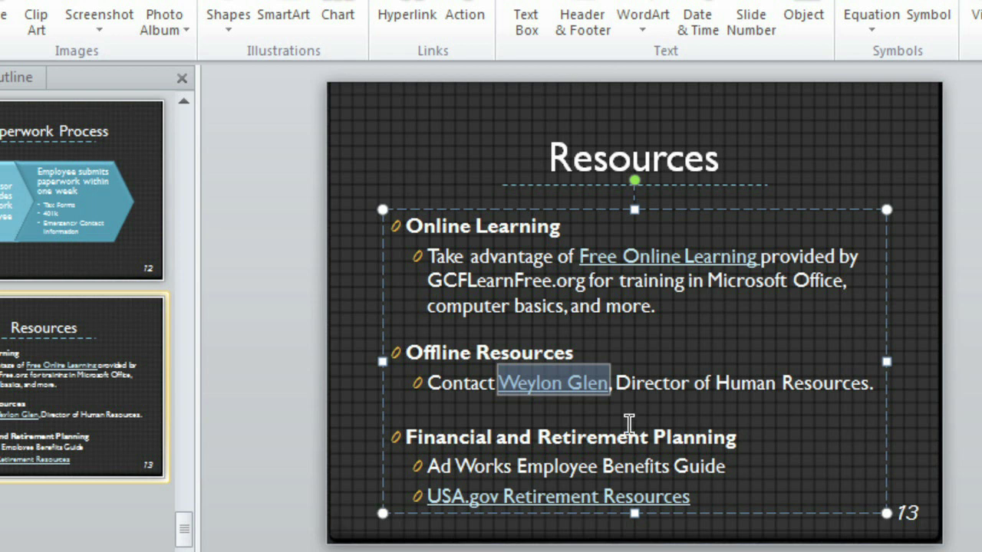
{"action": "left_click_drag", "start_coordinate": [428, 465], "coordinate": [695, 468]}
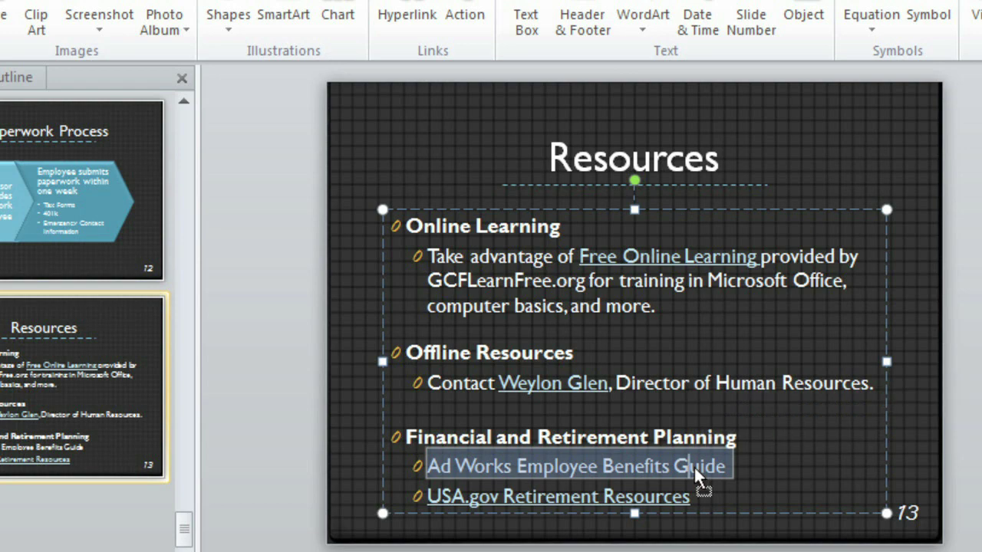
Link the benefits guide line to Human Resources' Employee Benefits Guide 2010-2011 file.
{"action": "right_click", "coordinate": [694, 467]}
{"action": "left_click", "coordinate": [705, 340]}
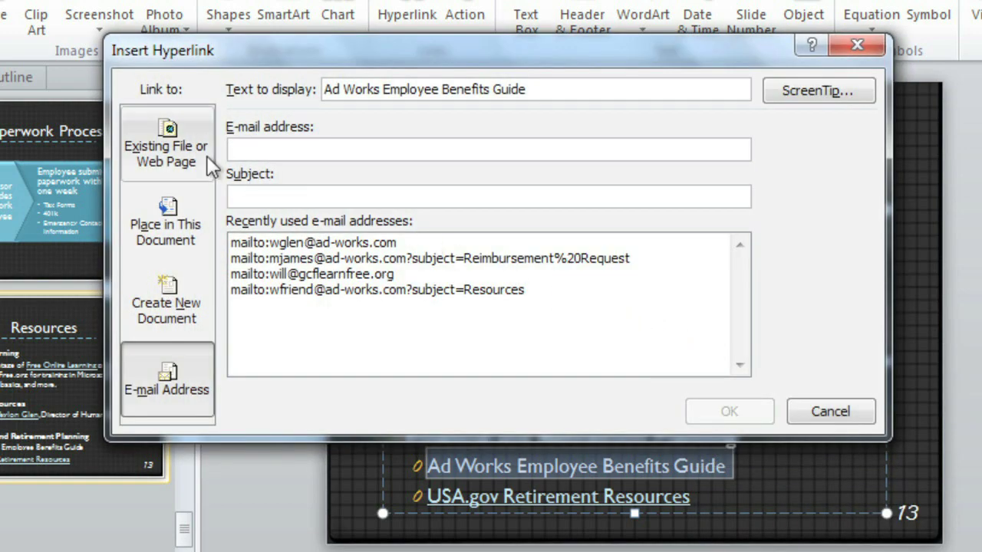
{"action": "left_click", "coordinate": [207, 156]}
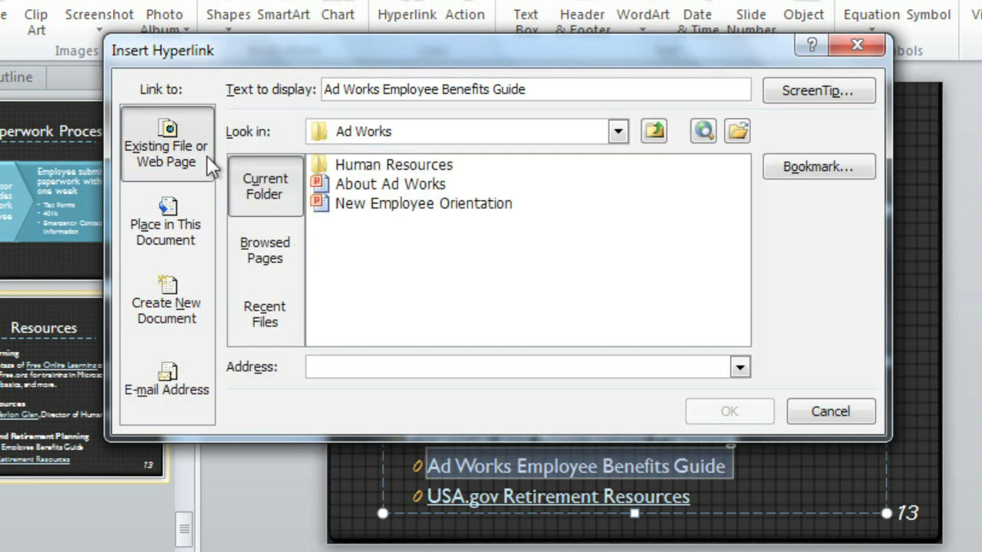
{"action": "left_click", "coordinate": [365, 173]}
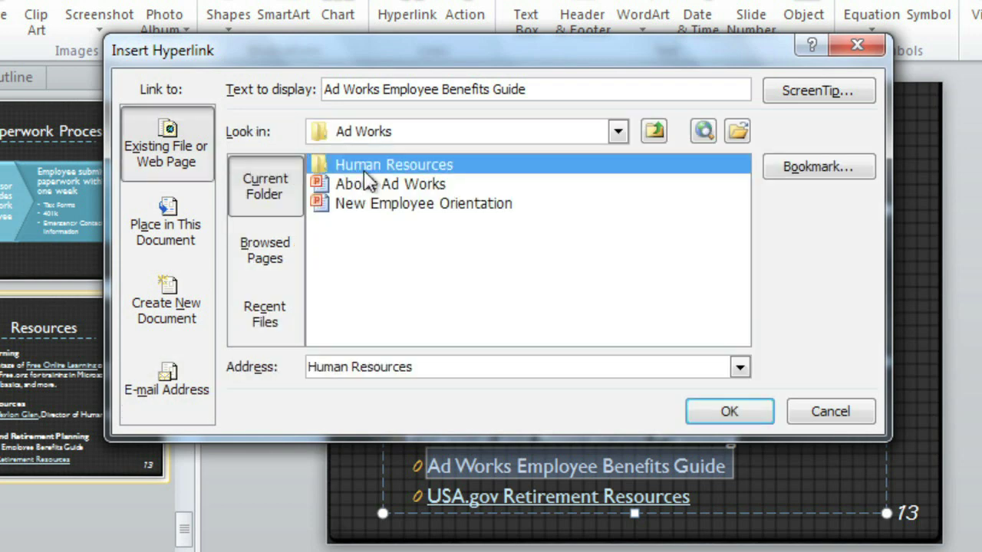
{"action": "double_click", "coordinate": [365, 173]}
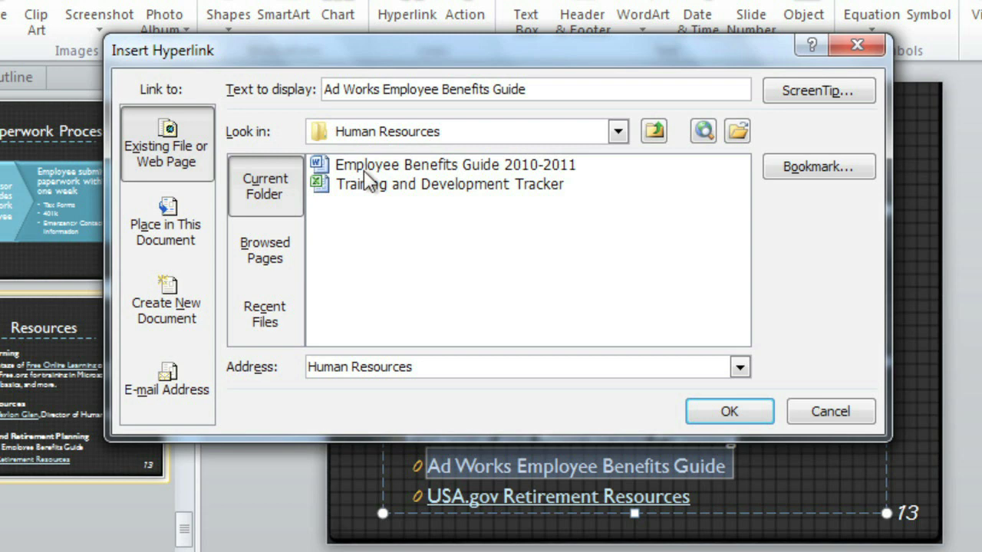
{"action": "double_click", "coordinate": [364, 168]}
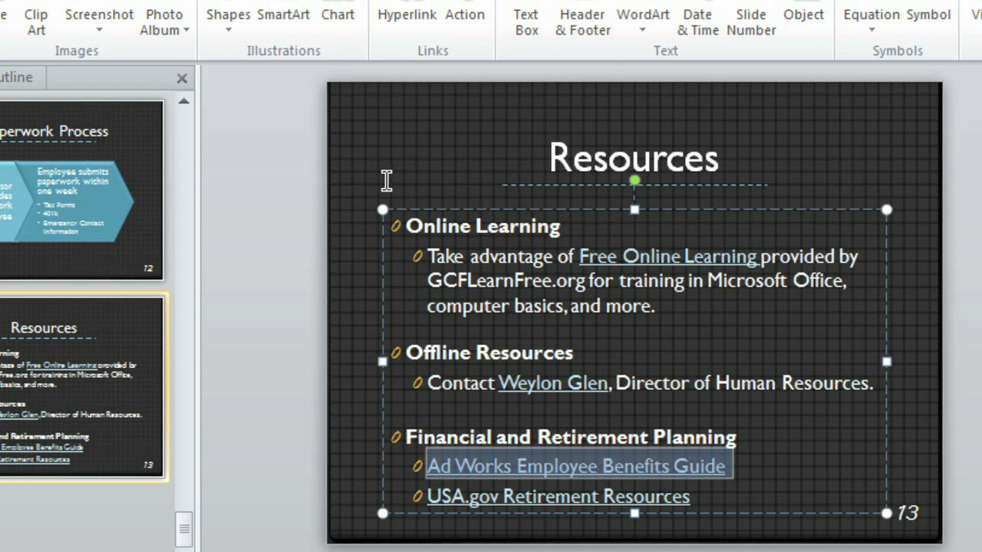
{"action": "right_click", "coordinate": [613, 256]}
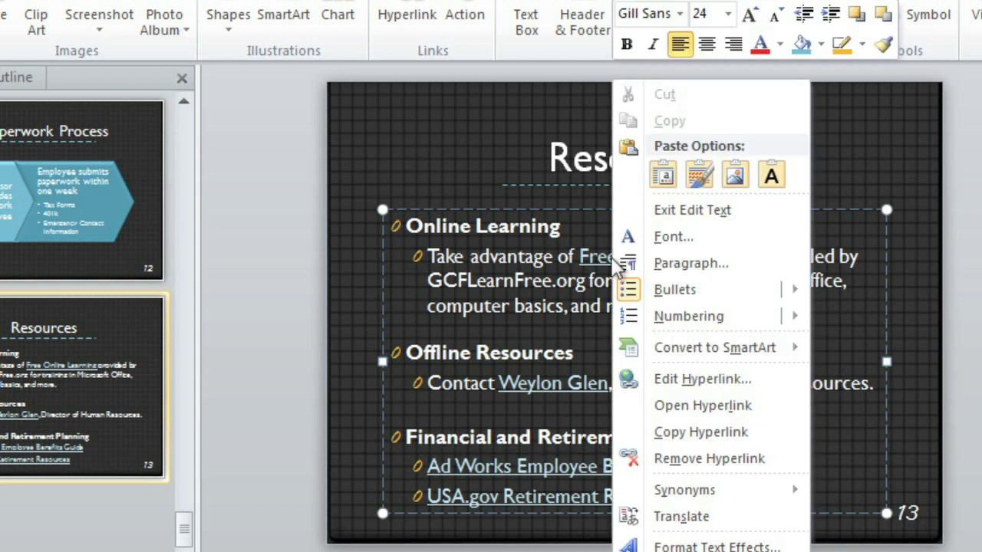
{"action": "left_click", "coordinate": [626, 407]}
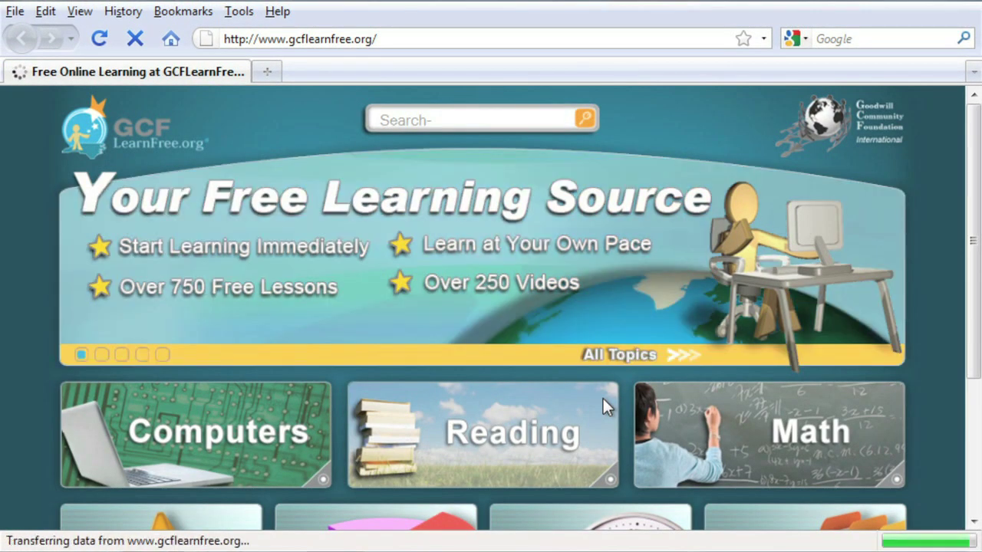
{"action": "key", "text": "alt+tab"}
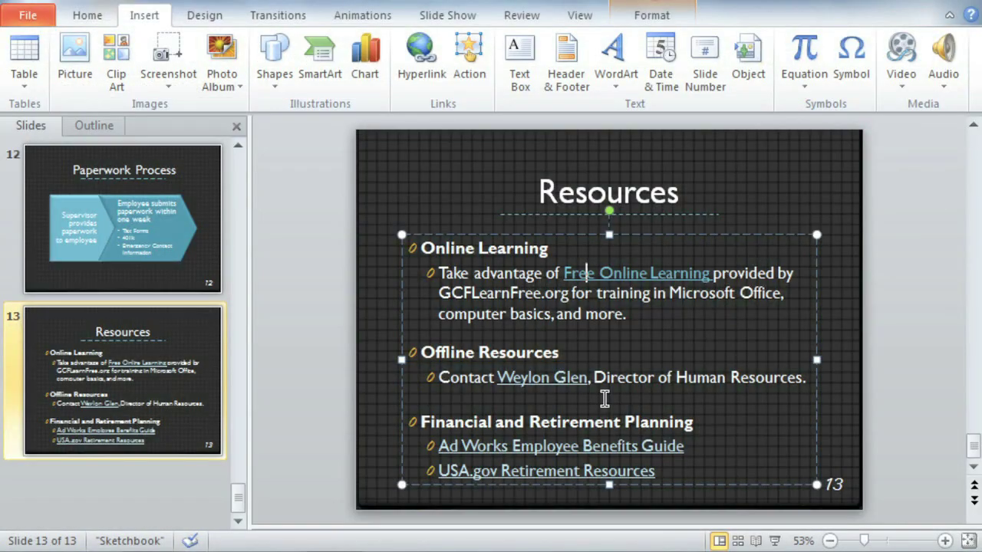
Remove the hyperlink from the USA.gov Retirement Resources line.
{"action": "right_click", "coordinate": [526, 475]}
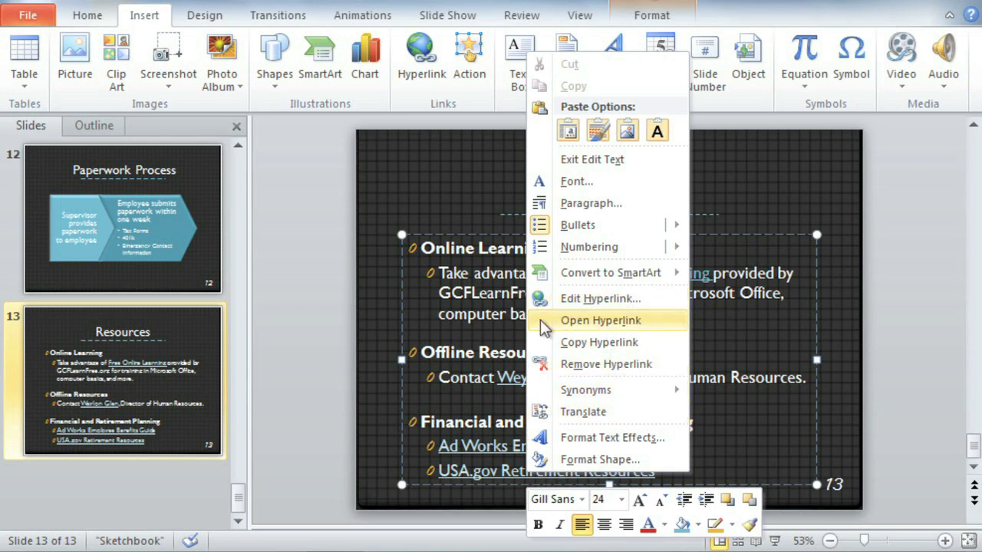
{"action": "left_click", "coordinate": [542, 365]}
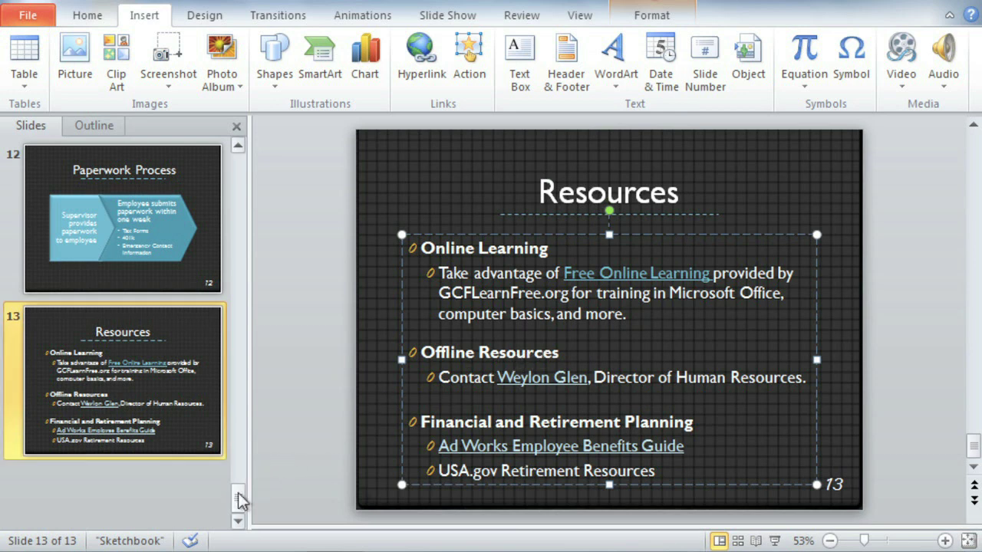
{"action": "left_click_drag", "start_coordinate": [238, 494], "coordinate": [253, 162]}
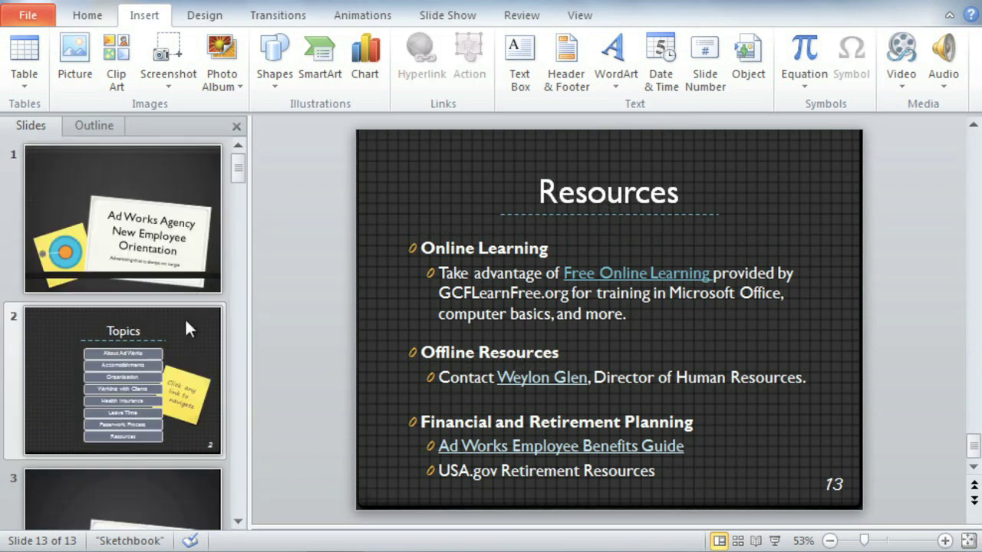
On the Topics slide, hyperlink 'About Ad Works' to slide 4, About Ad Works.
{"action": "left_click", "coordinate": [185, 321]}
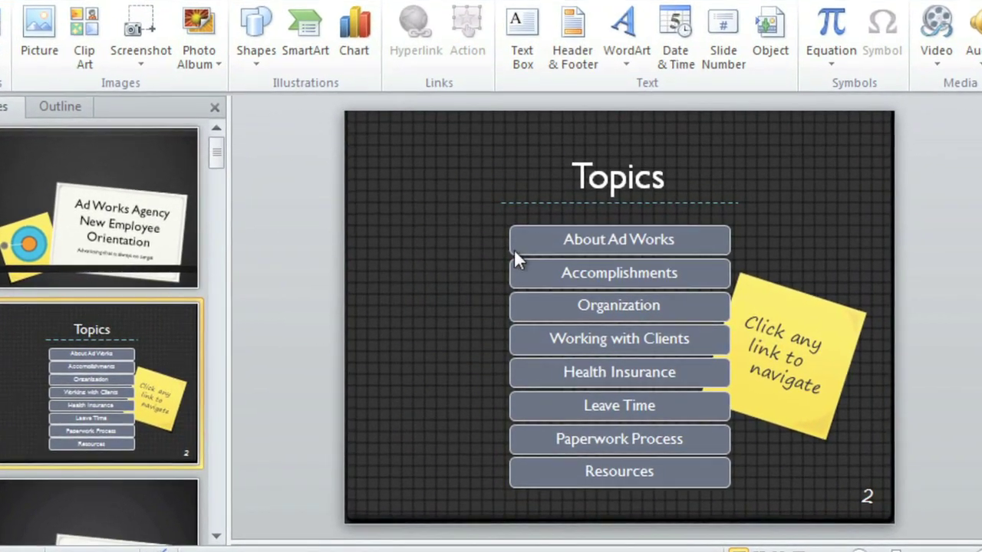
{"action": "left_click", "coordinate": [523, 247]}
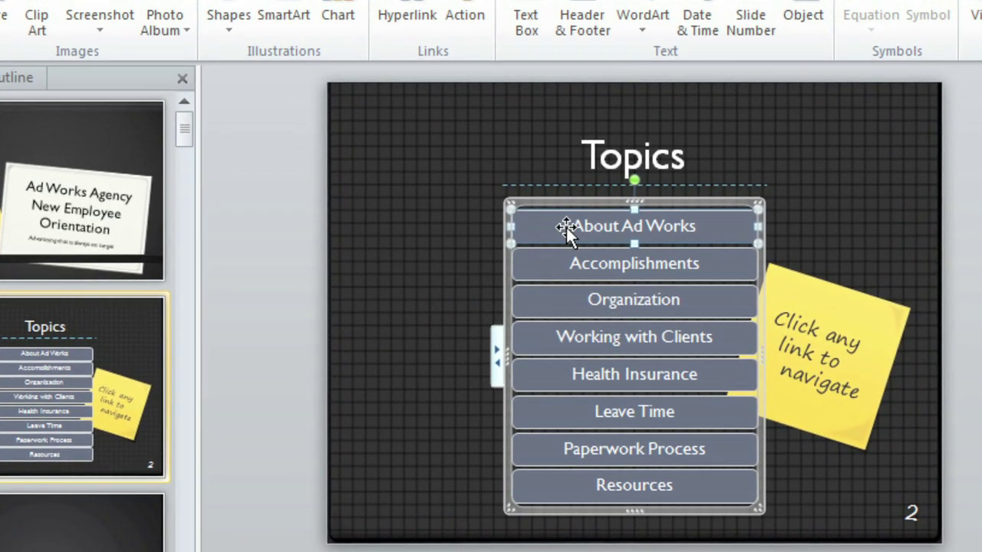
{"action": "left_click_drag", "start_coordinate": [581, 225], "coordinate": [691, 224]}
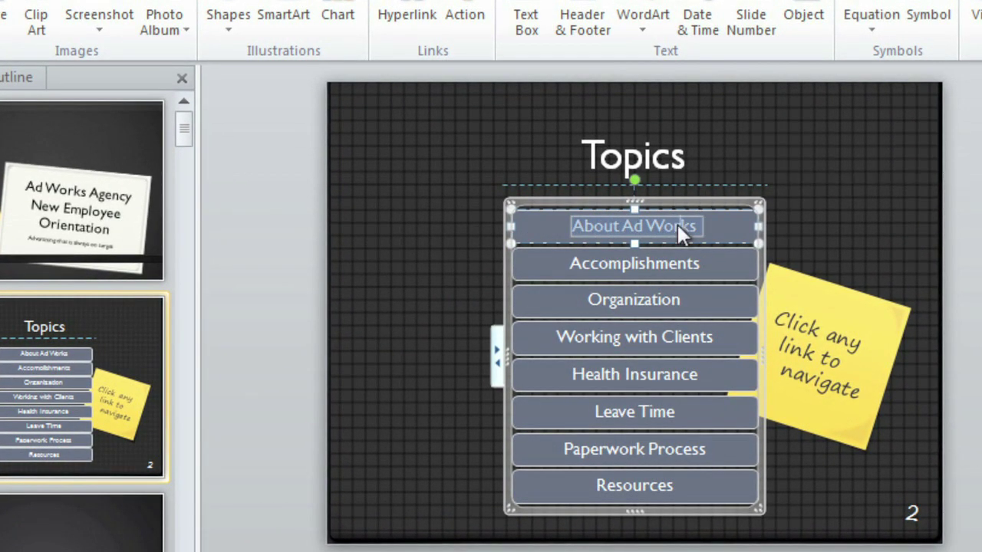
{"action": "right_click", "coordinate": [676, 224]}
{"action": "left_click", "coordinate": [690, 405]}
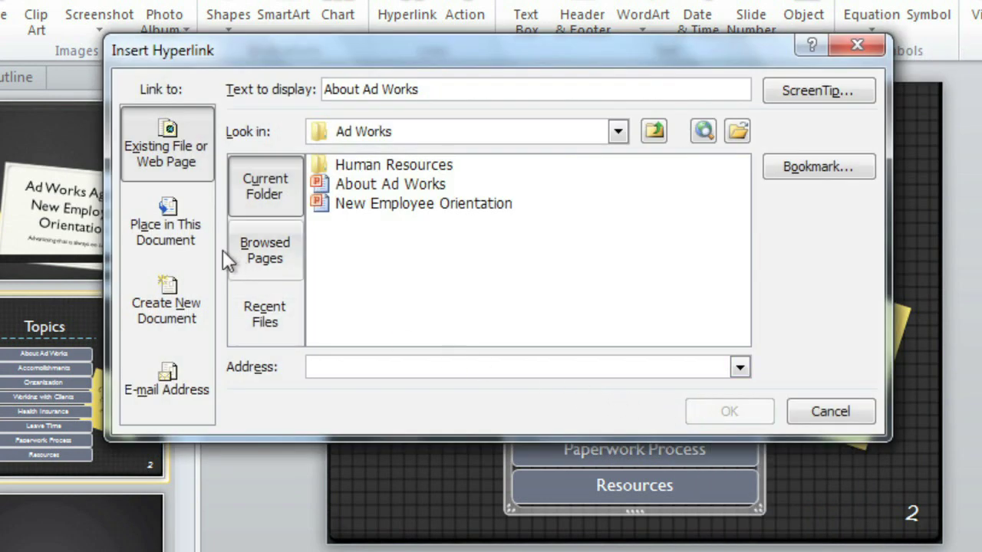
{"action": "left_click", "coordinate": [207, 238]}
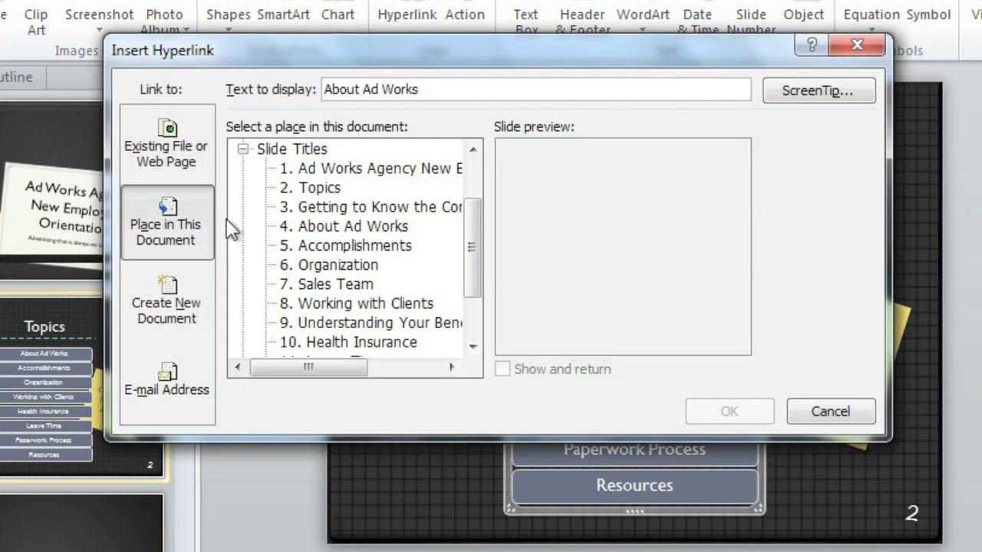
{"action": "left_click", "coordinate": [314, 172]}
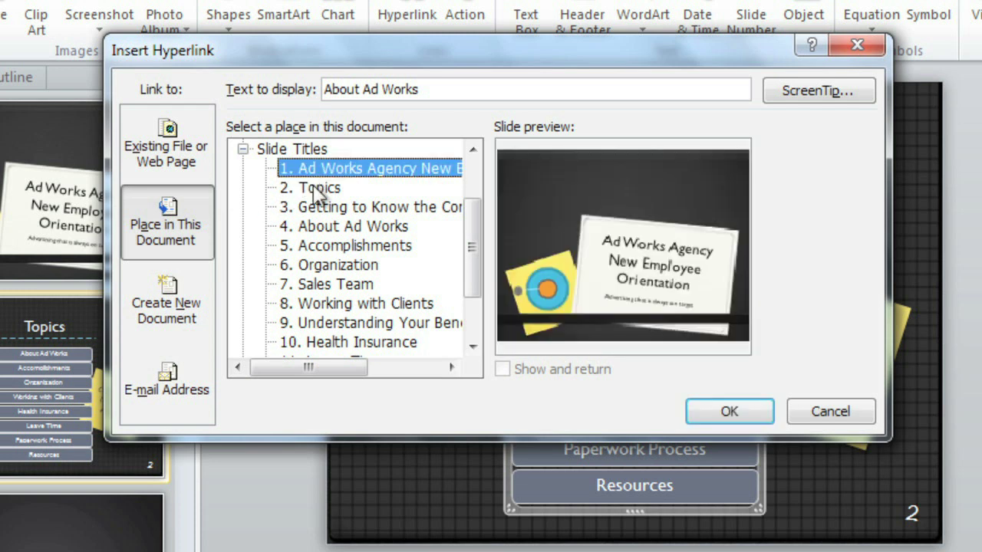
{"action": "left_click", "coordinate": [318, 188]}
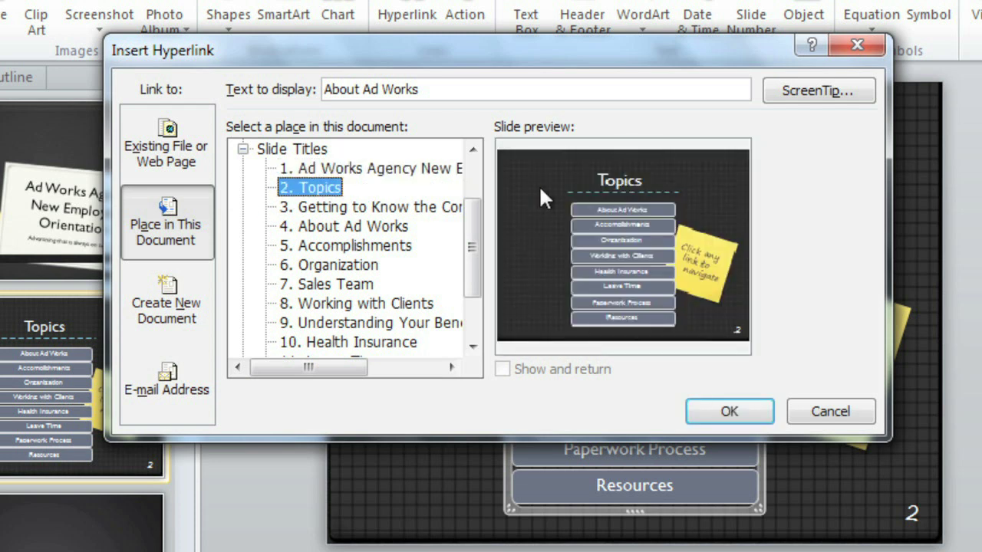
{"action": "left_click", "coordinate": [397, 231]}
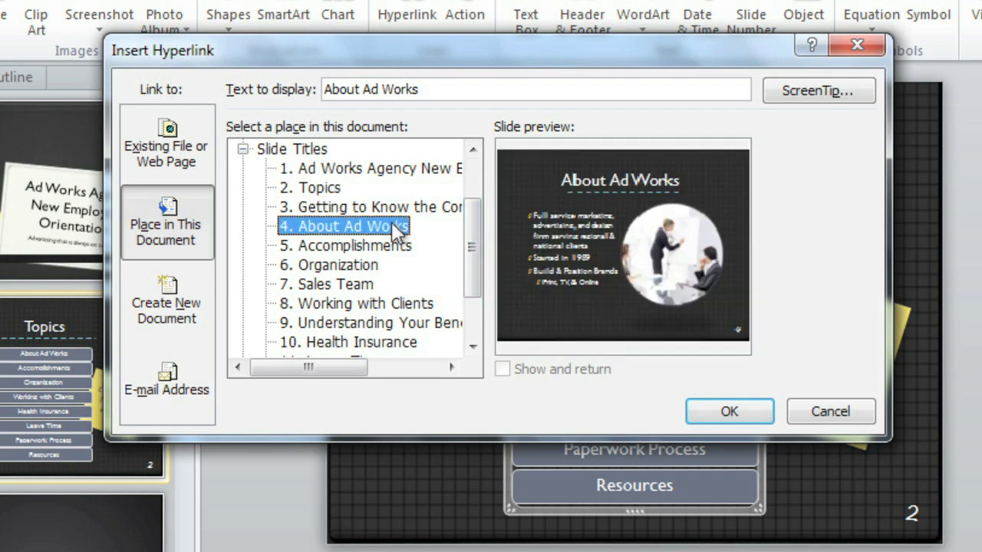
{"action": "left_click", "coordinate": [702, 414]}
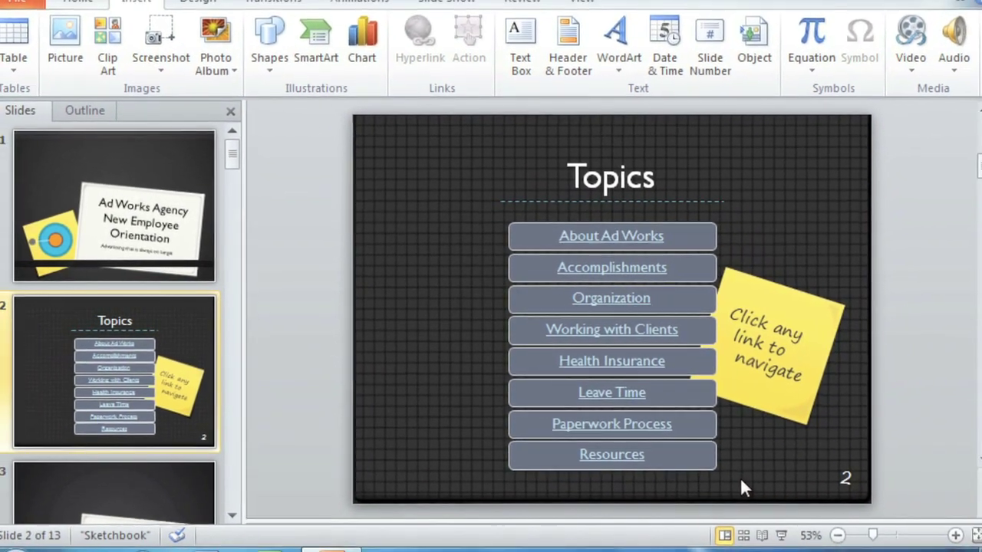
Play the slide show from the current Topics slide with Shift+F5.
{"action": "key", "text": "shift+F5"}
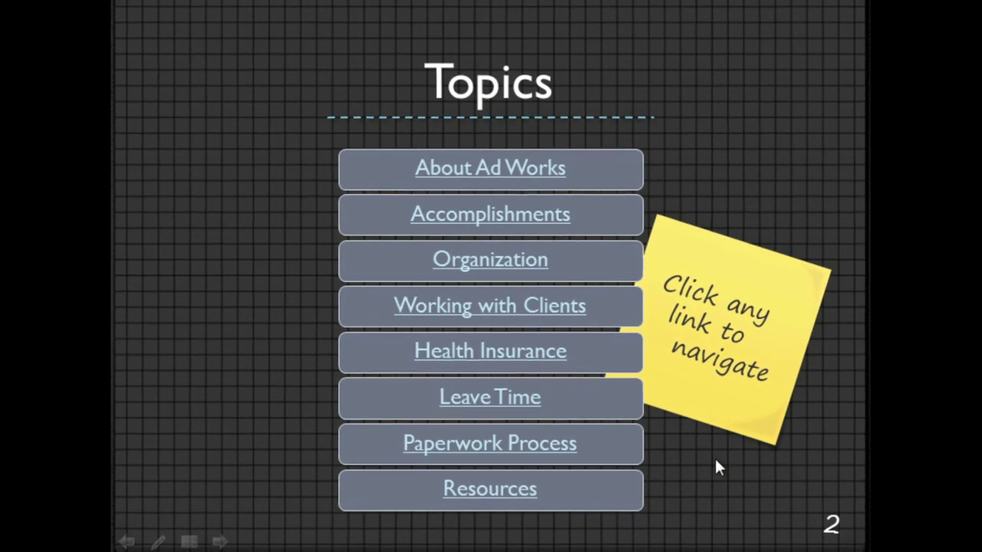